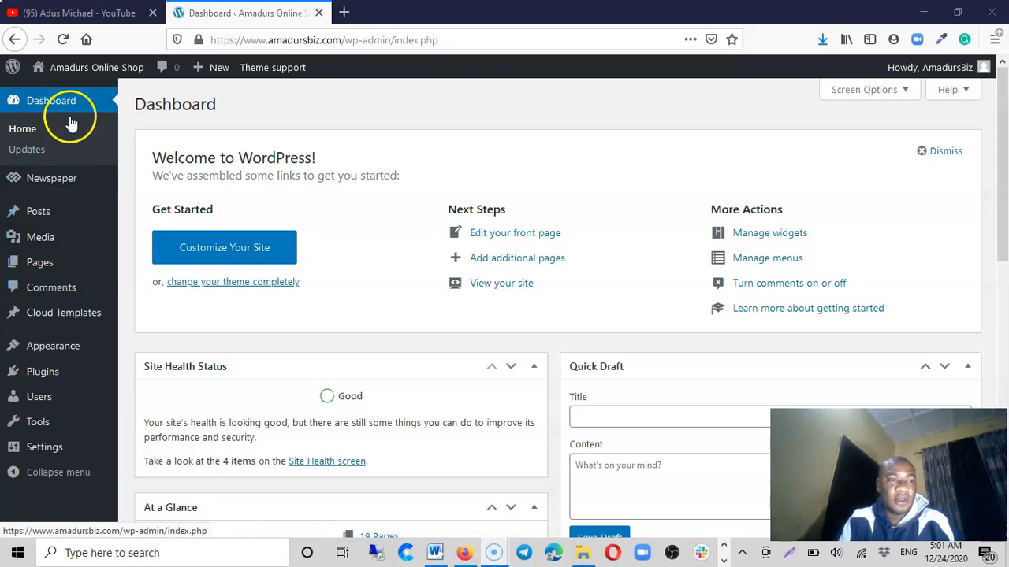
Create a new page with the title "Download"
mouse_move(47, 270)
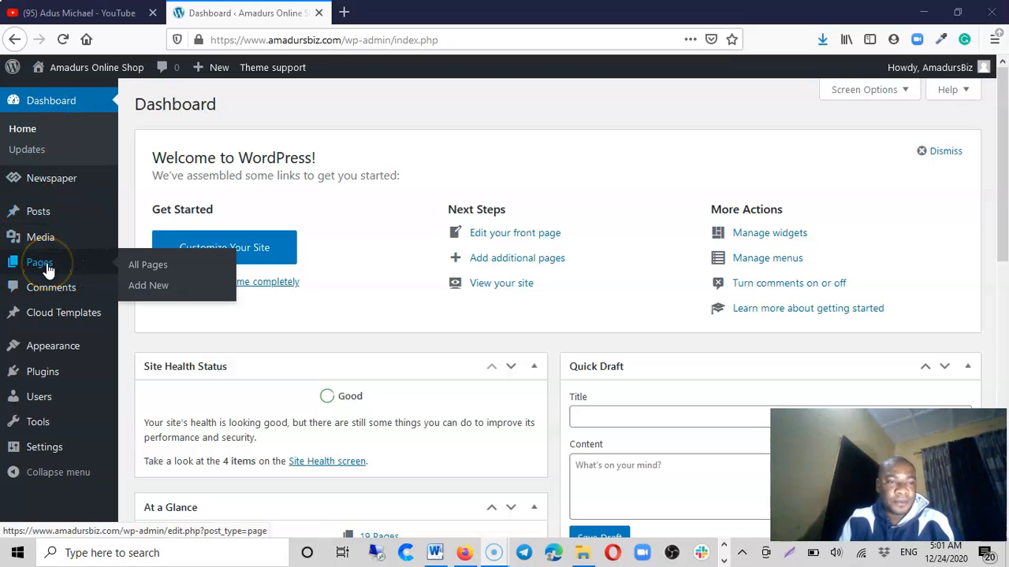
left_click(155, 287)
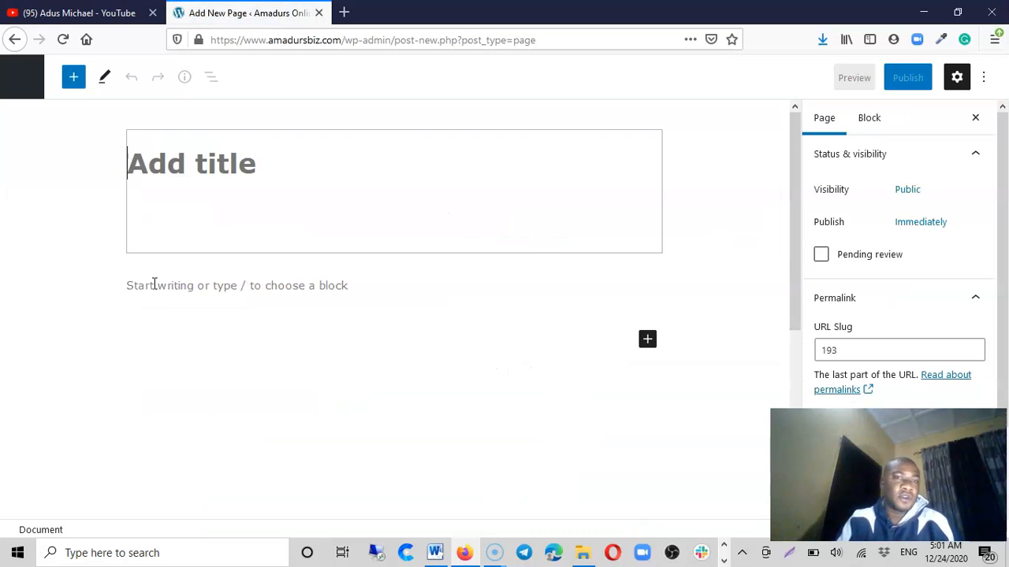
left_click(198, 187)
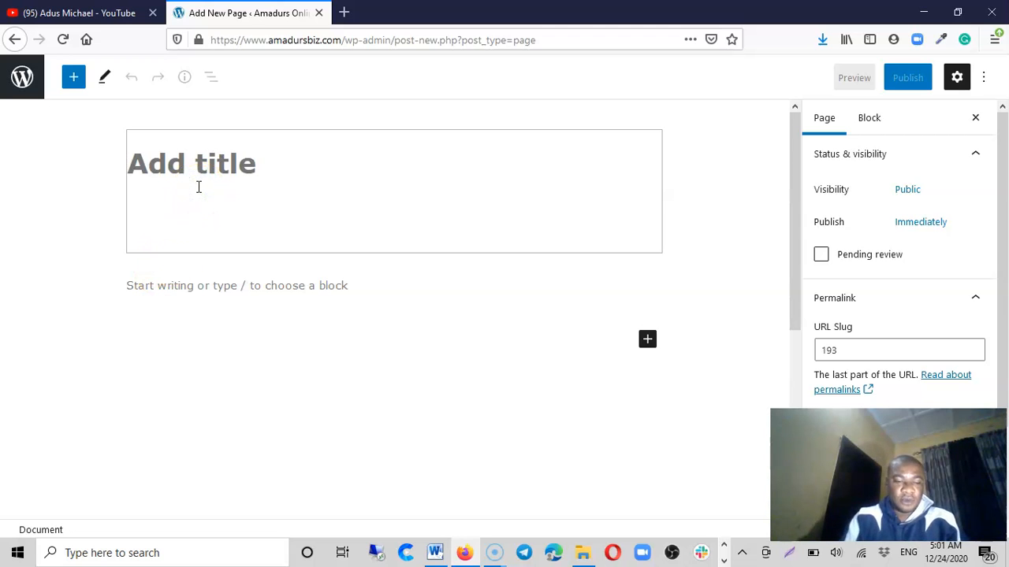
type("Download")
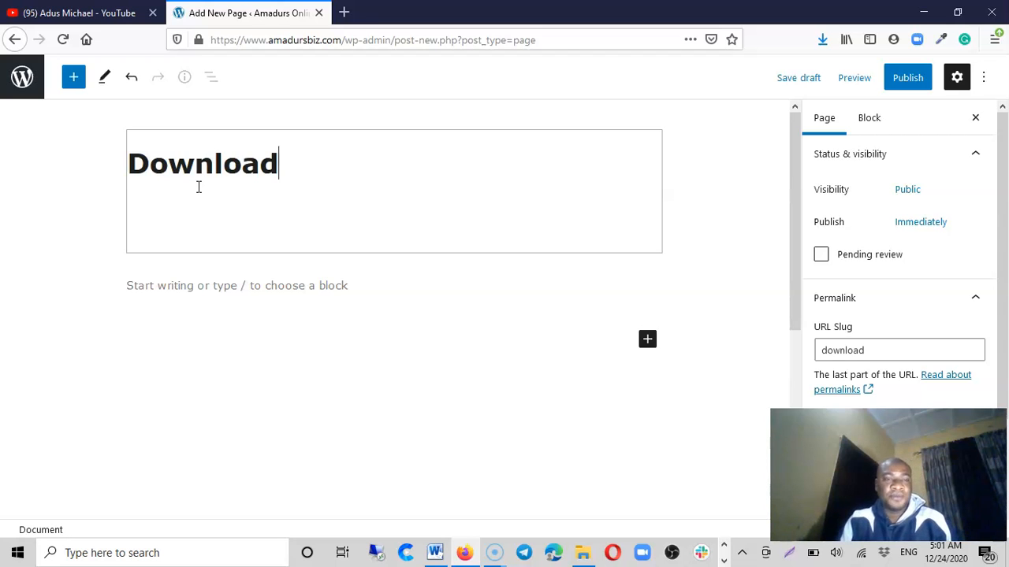
Add a paragraph to the page body reading "Click here to download your image"
left_click(202, 284)
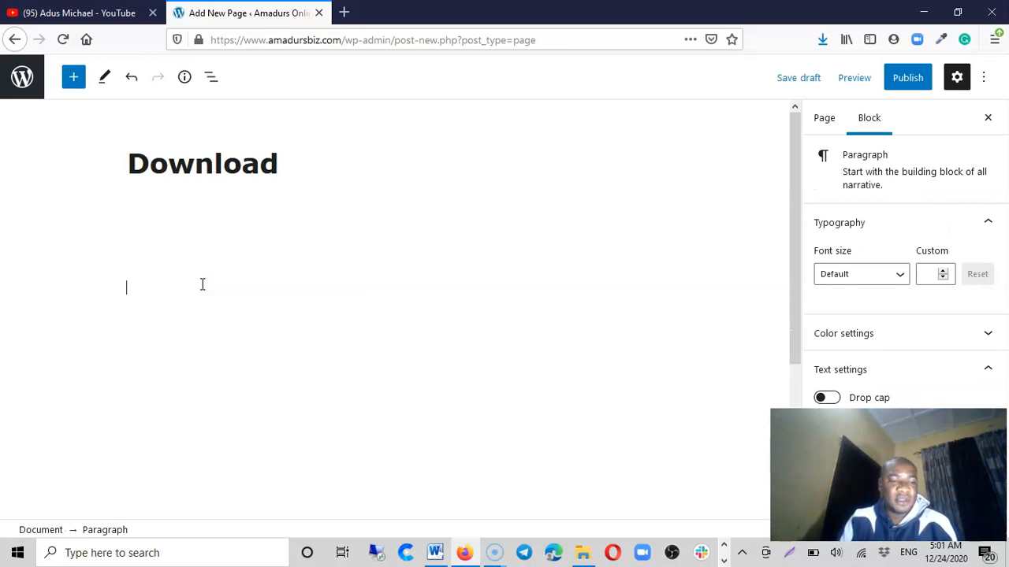
type("Click")
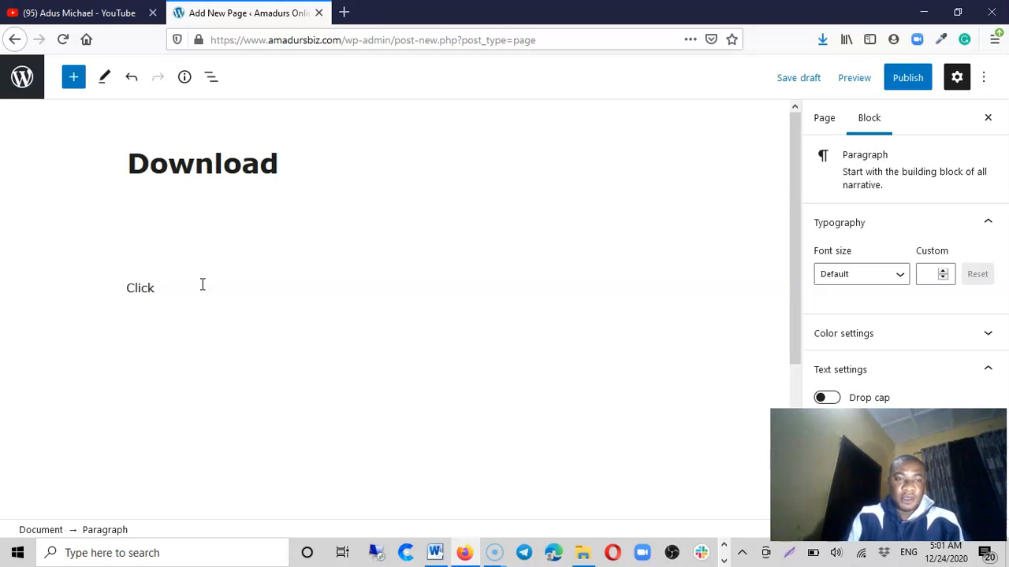
type("here")
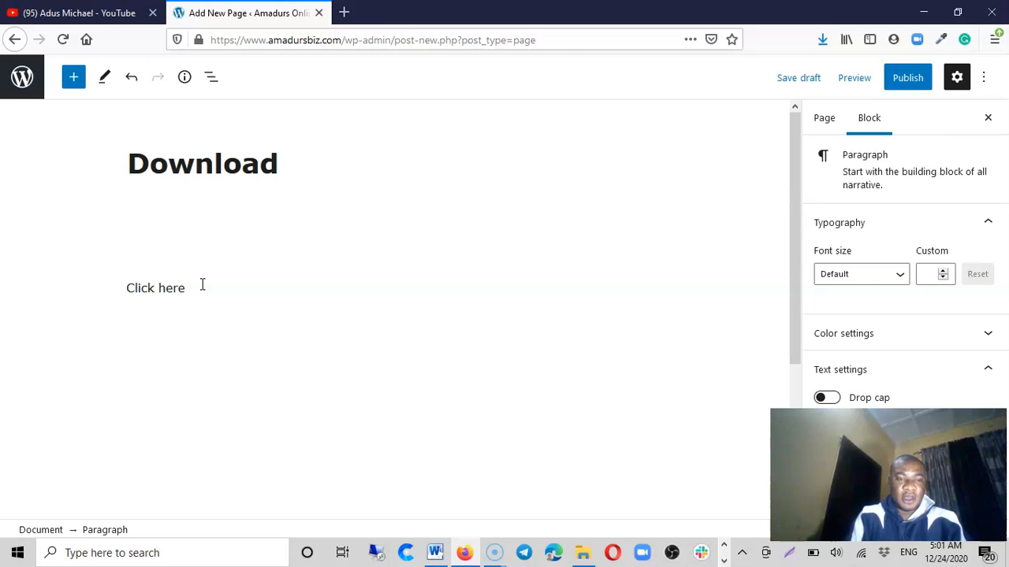
type(" to dolo==")
key("BackSpace")
key("BackSpace")
key("BackSpace")
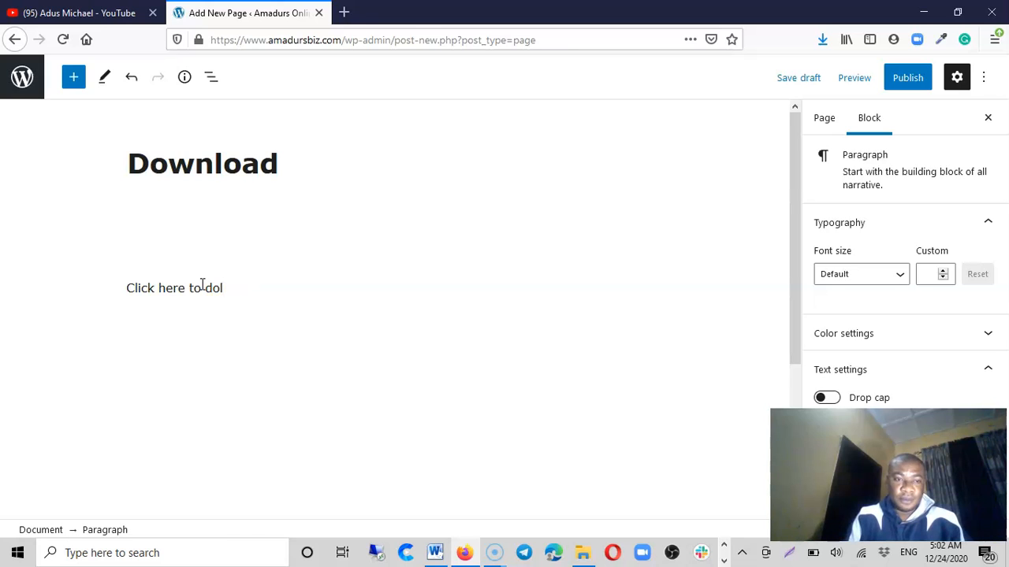
type("nload")
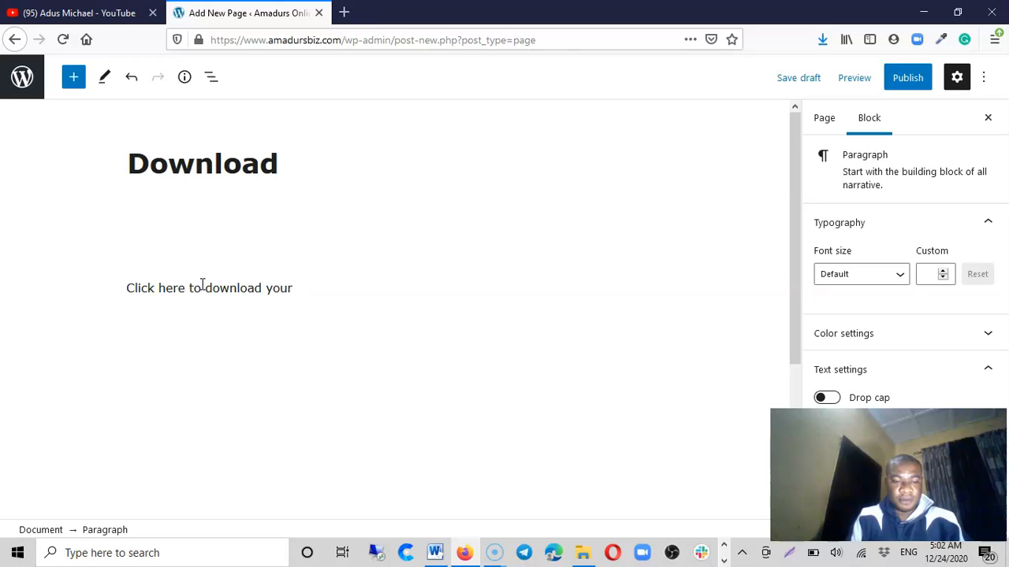
type("your image")
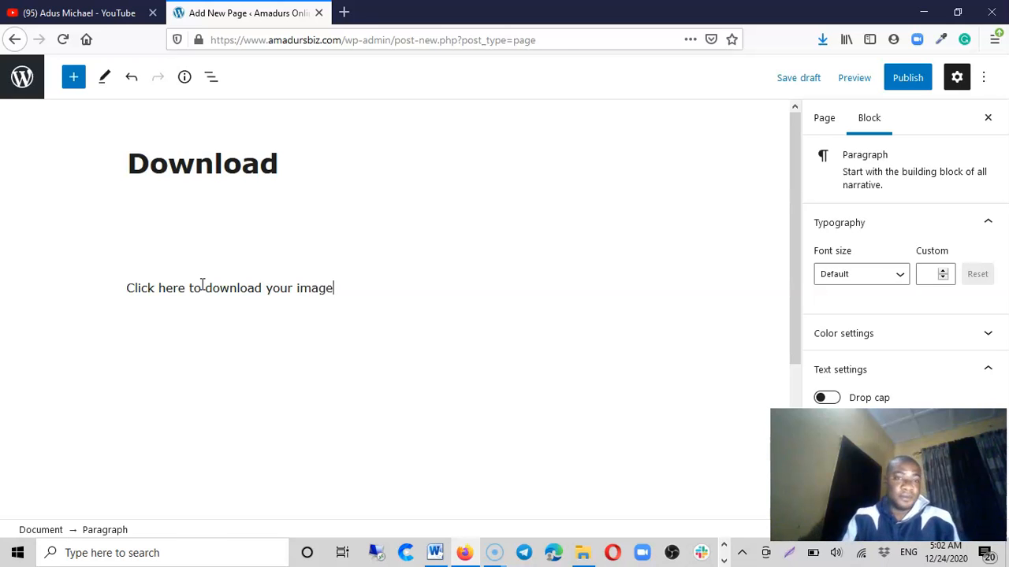
left_click(242, 285)
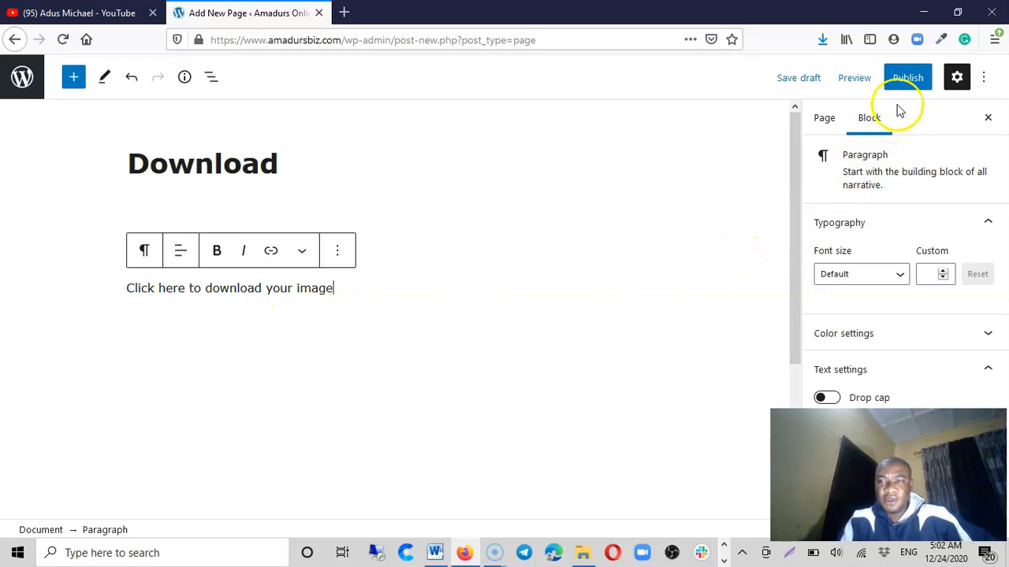
Publish the Download page immediately with public visibility
left_click(908, 80)
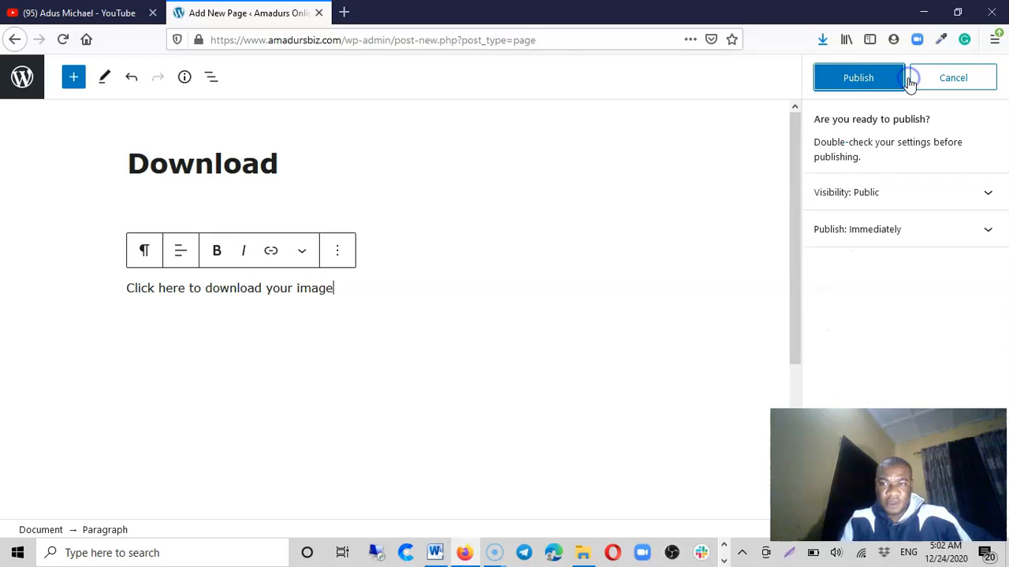
left_click(876, 78)
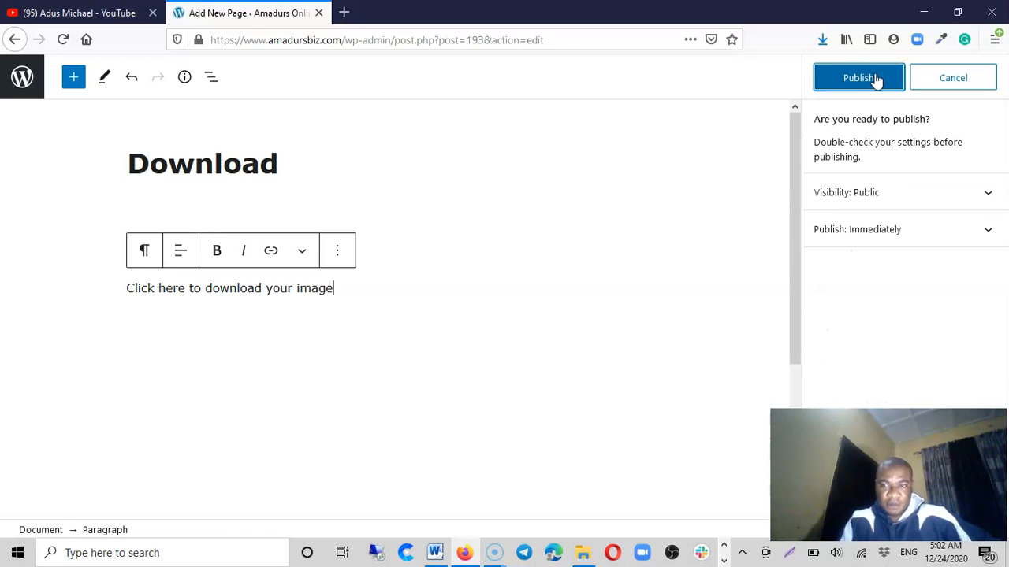
left_click(867, 78)
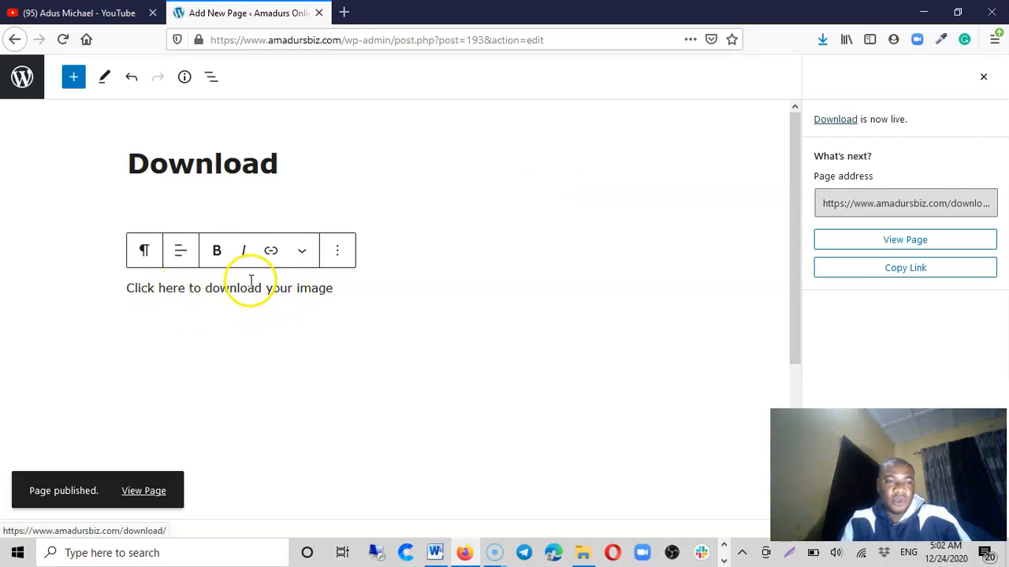
Copy the file URL of the "Creating with COMMON SENSE" image, lp.jpg, from the media library
left_click(21, 82)
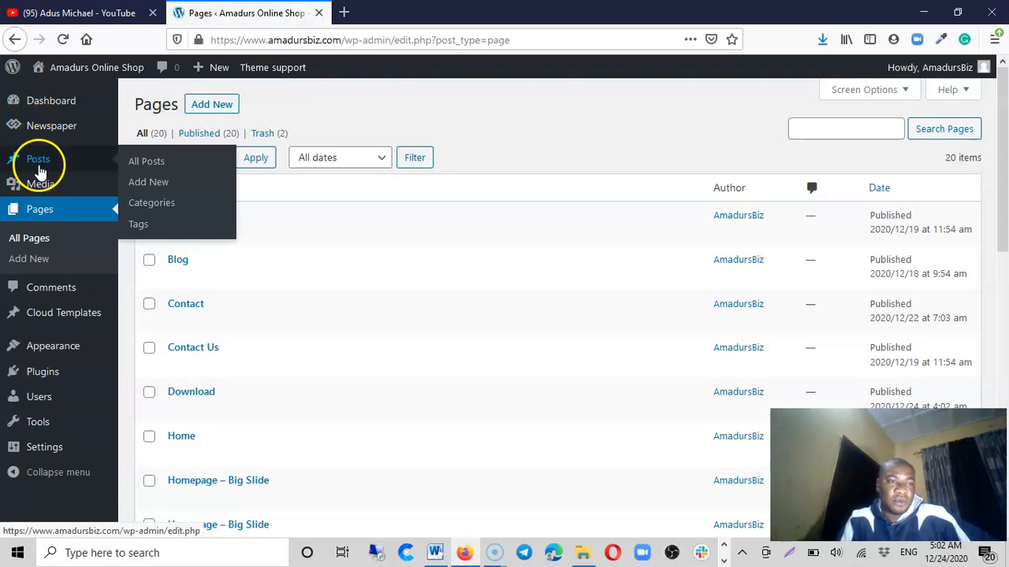
left_click(42, 189)
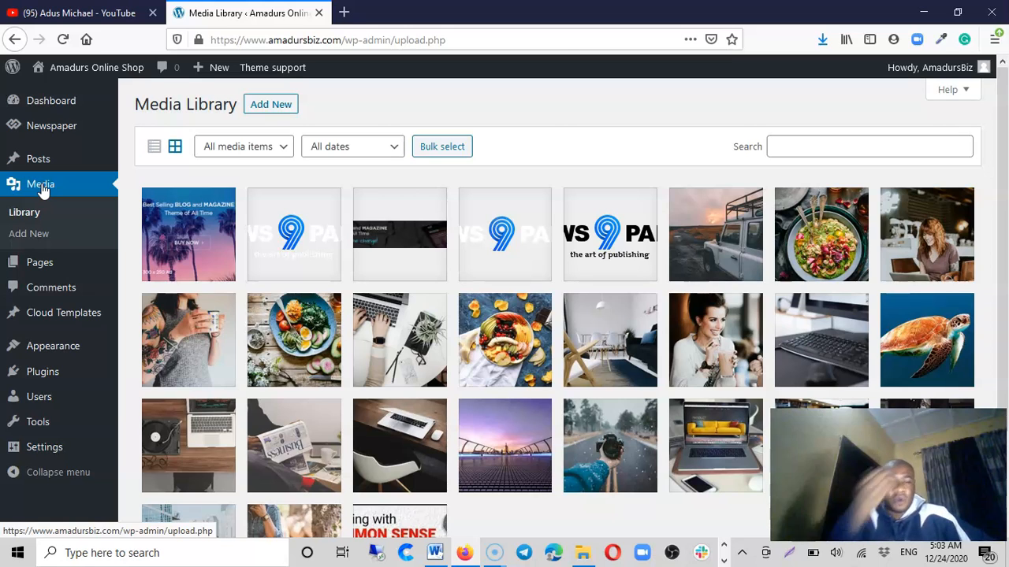
left_click(513, 321)
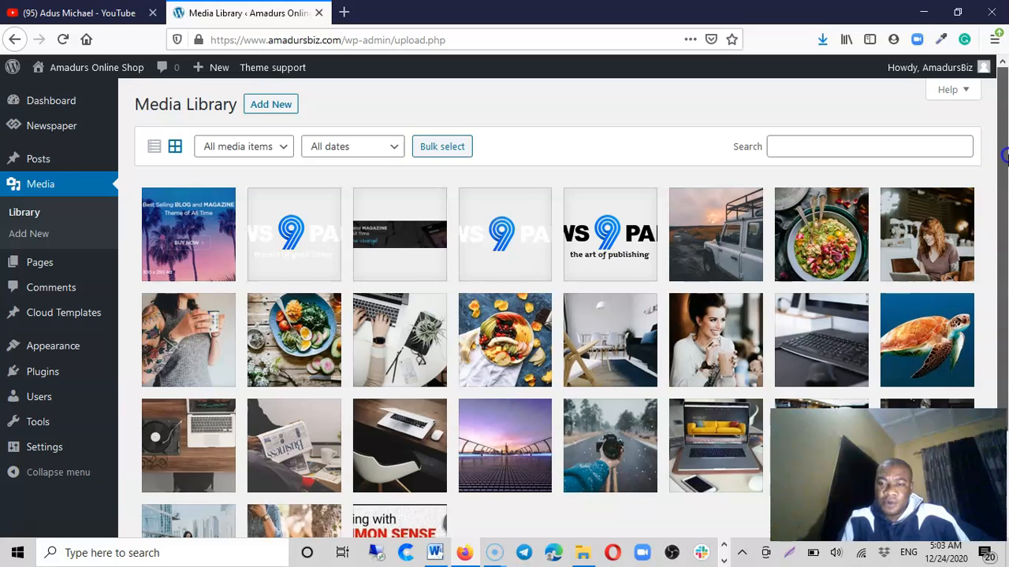
left_click_drag(1004, 156, 1004, 236)
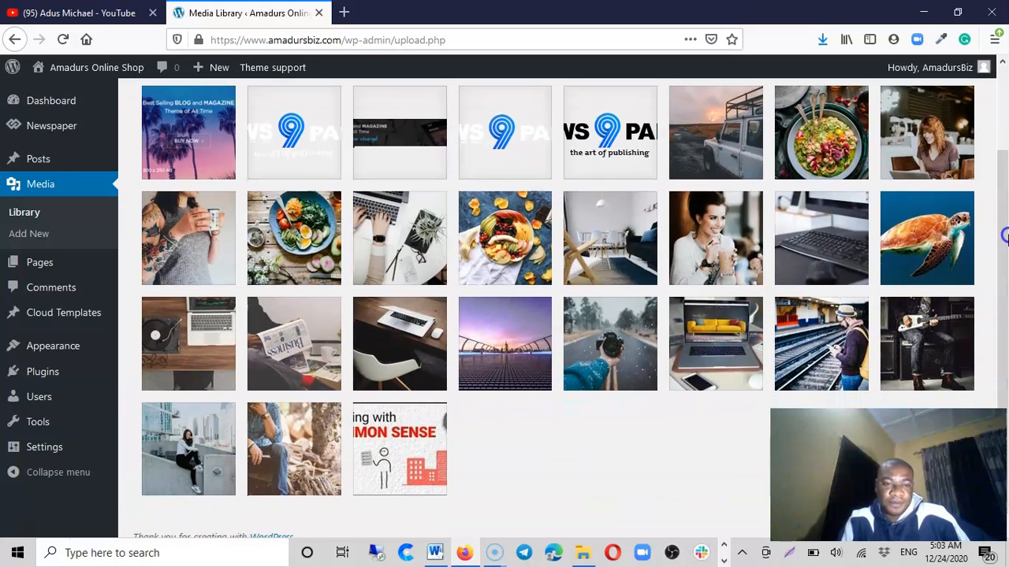
left_click(401, 447)
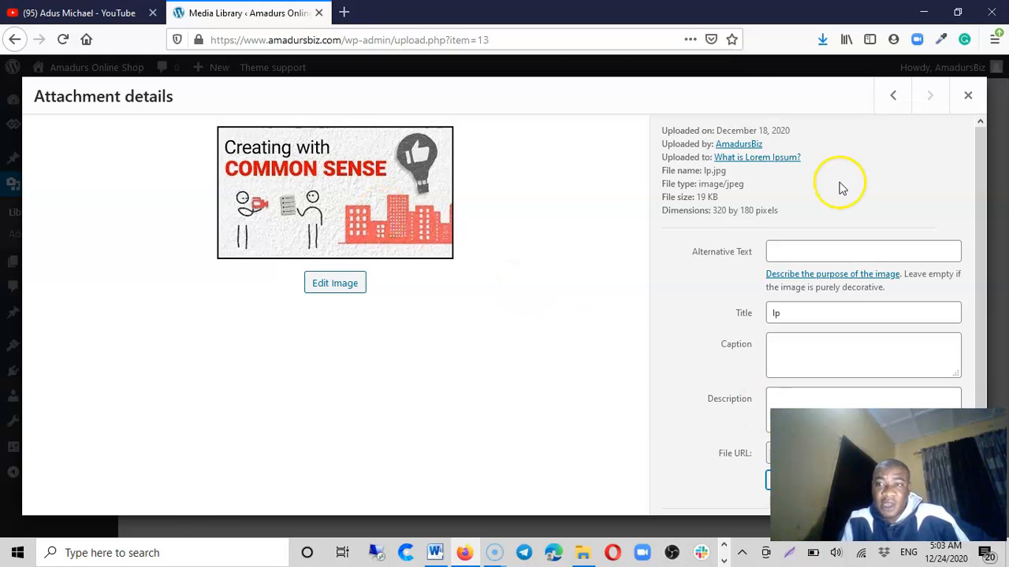
left_click(967, 97)
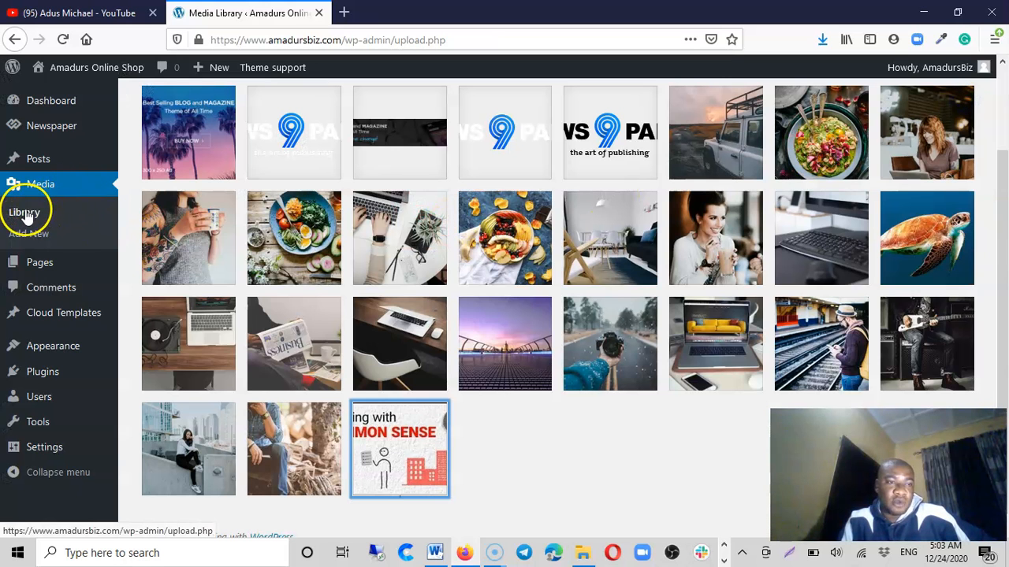
left_click(35, 263)
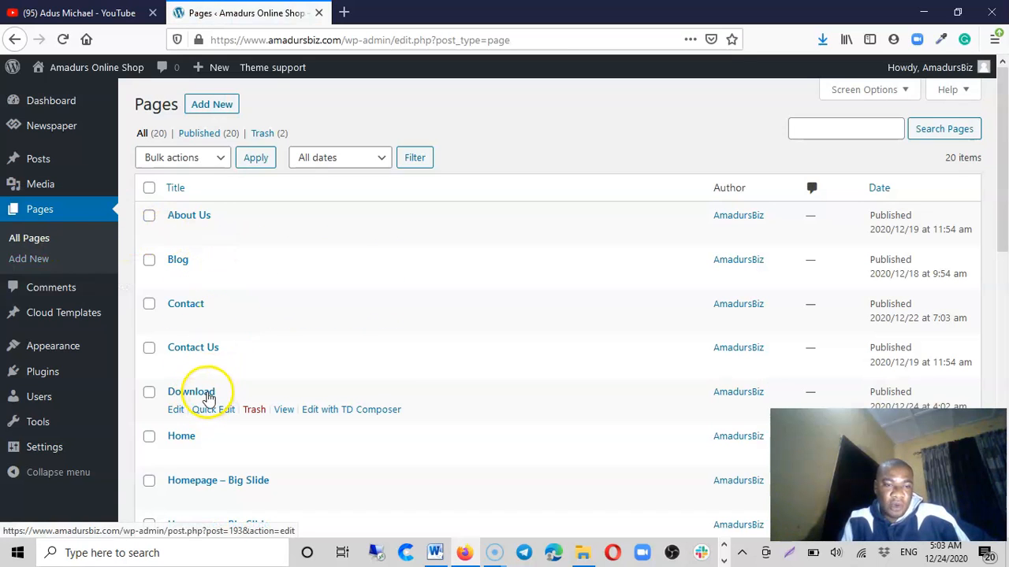
left_click(175, 411)
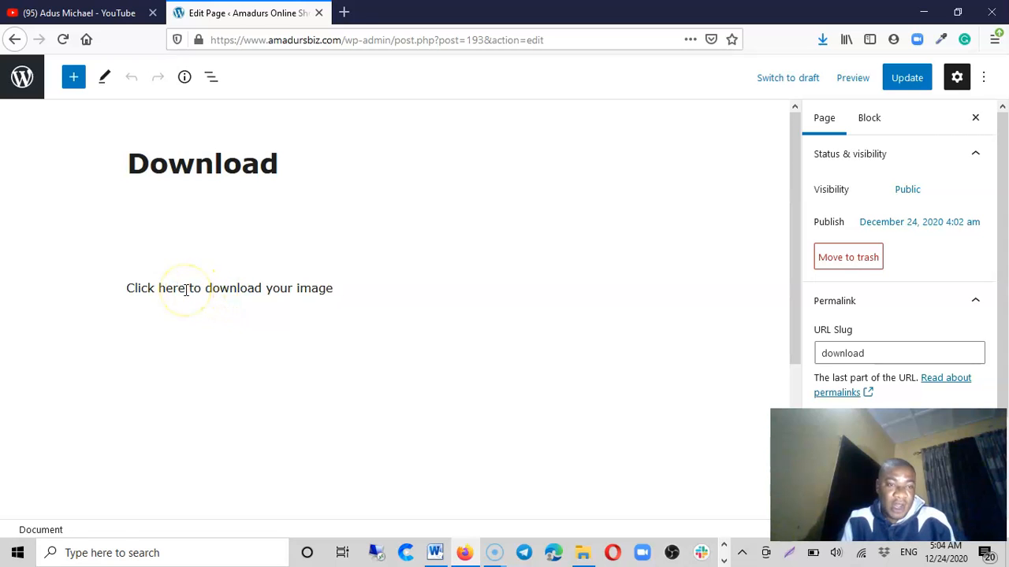
left_click_drag(186, 290, 132, 289)
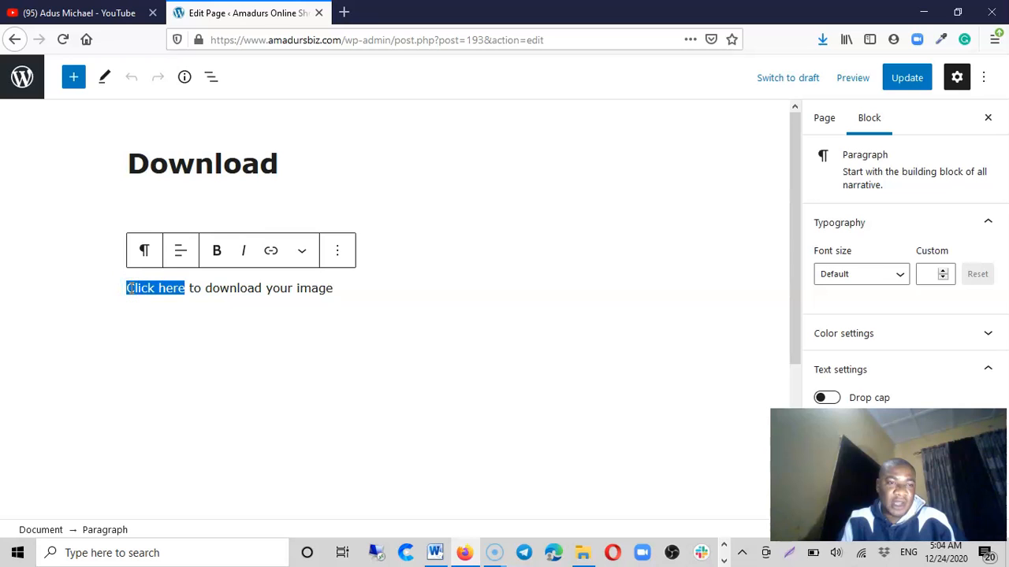
left_click(271, 252)
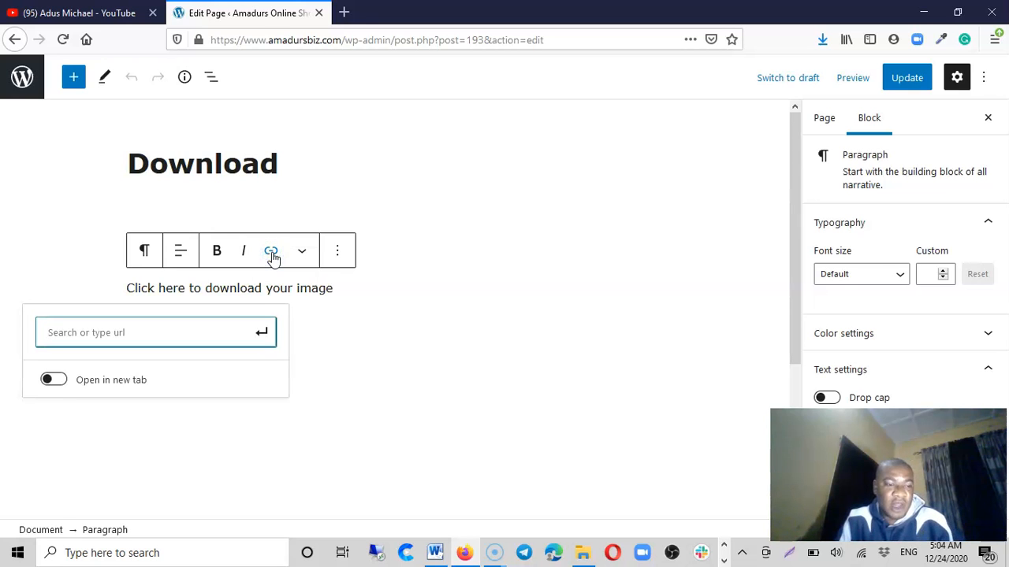
type("https://www.amadursbiz.com/wp-content/uploads/2020/12/lp.jpg")
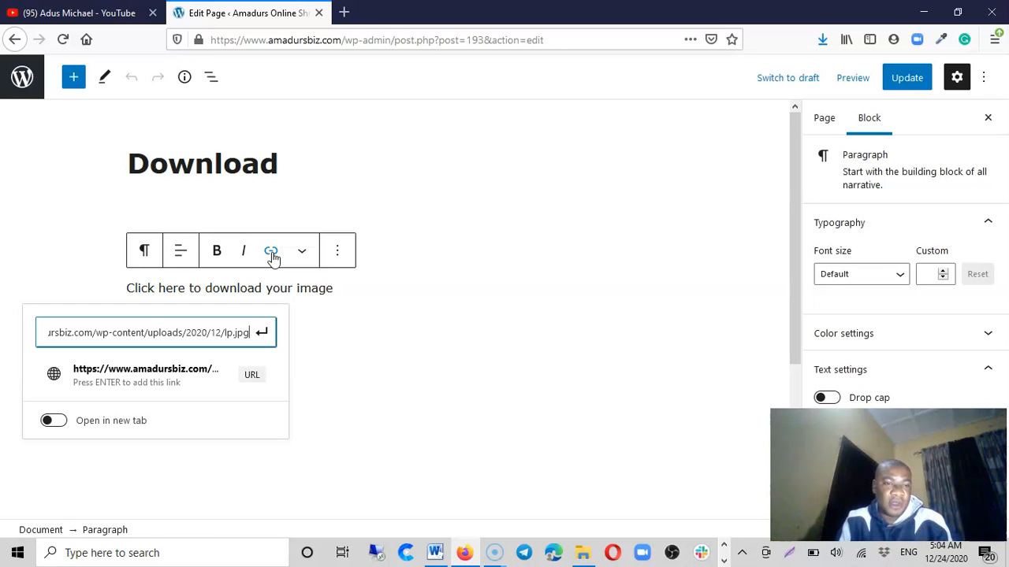
left_click(262, 331)
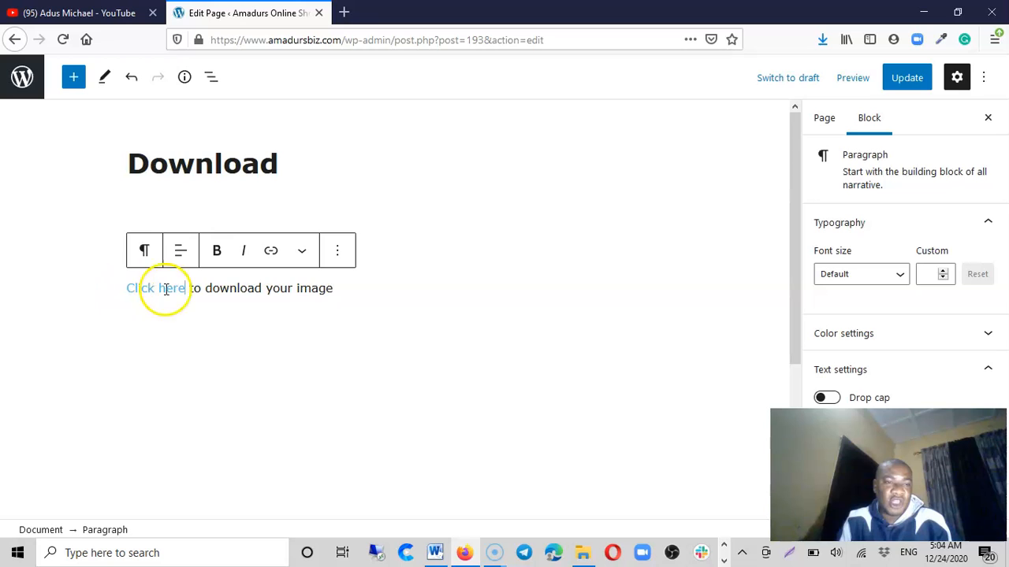
Update the Download page and test its "Click here" link on the live site
left_click(908, 84)
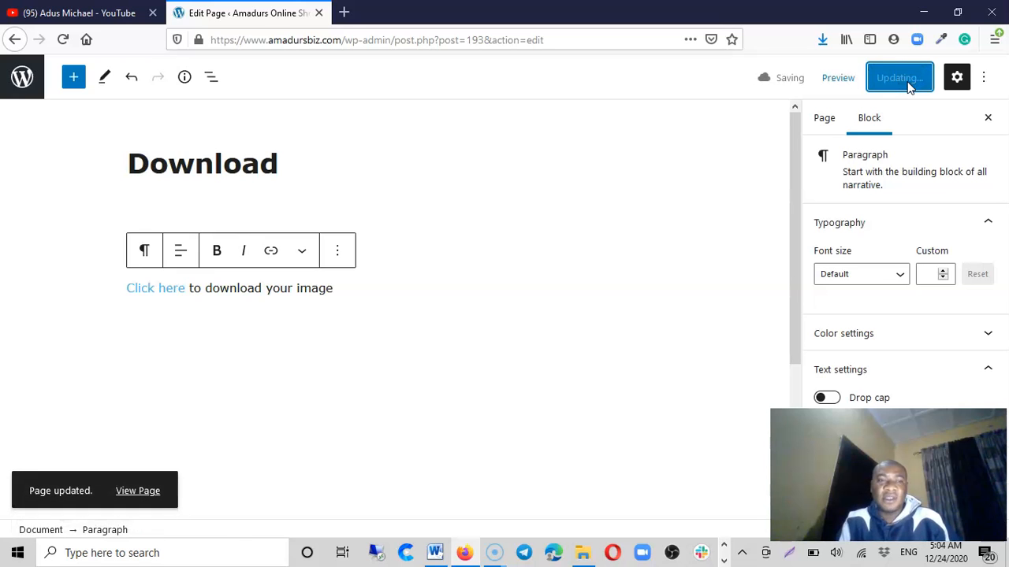
left_click(137, 492)
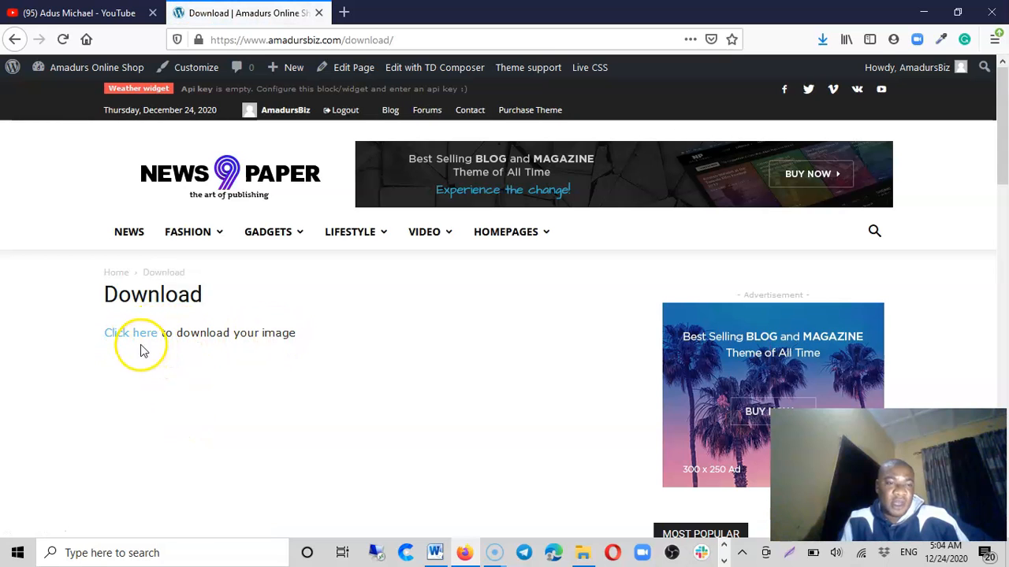
left_click(133, 339)
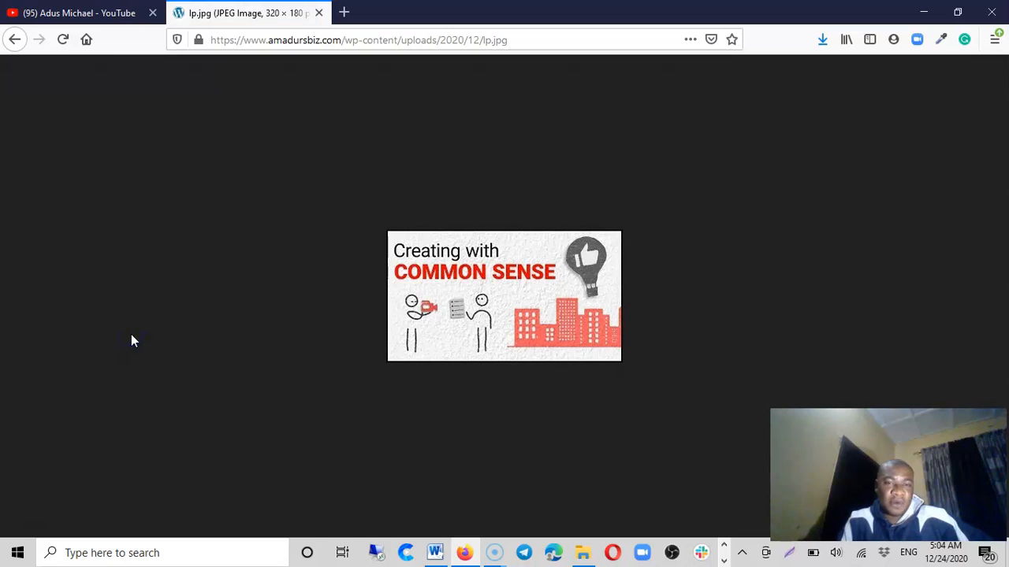